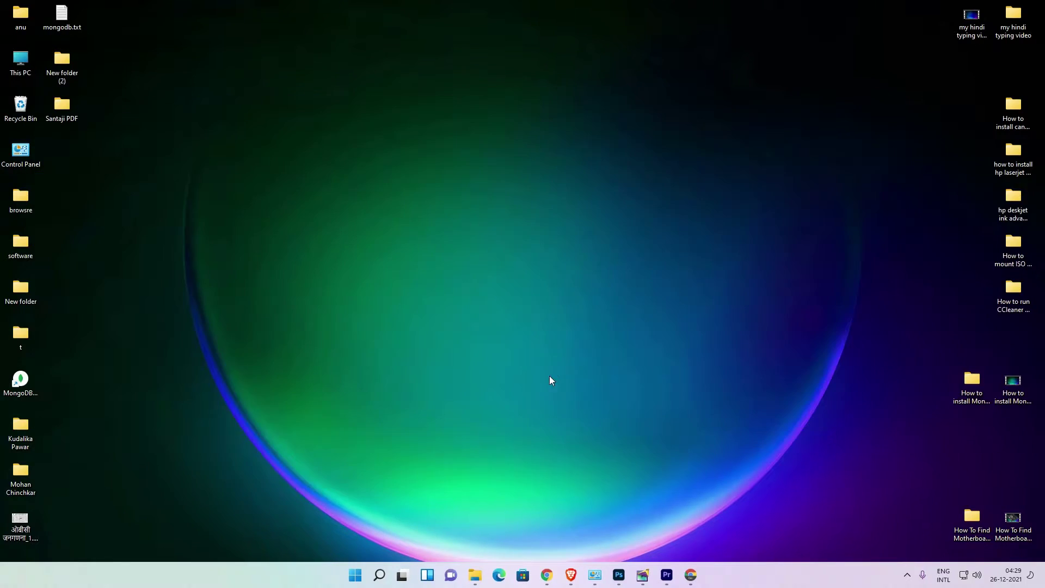
Restore the Chrome window showing Google results for the Epson L360 install search.
click(696, 577)
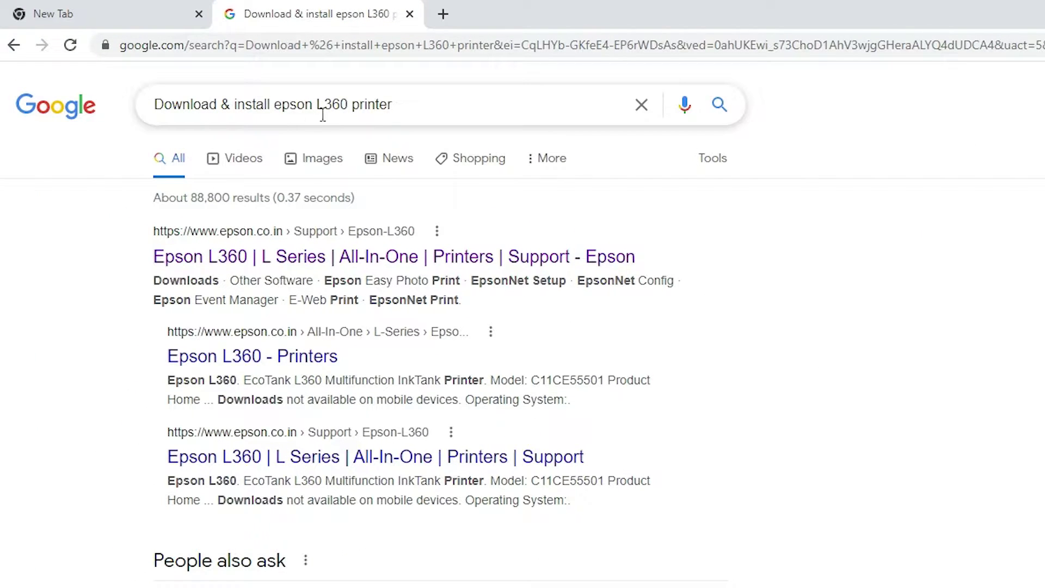
Rerun the Epson L360 install search and open the top Epson support result in a new tab.
click(407, 106)
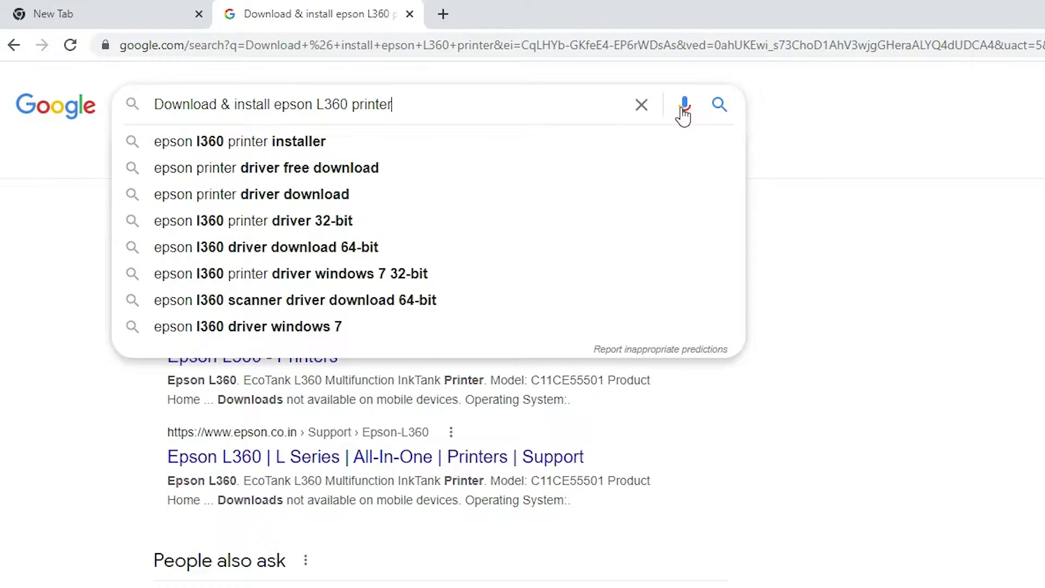
click(720, 109)
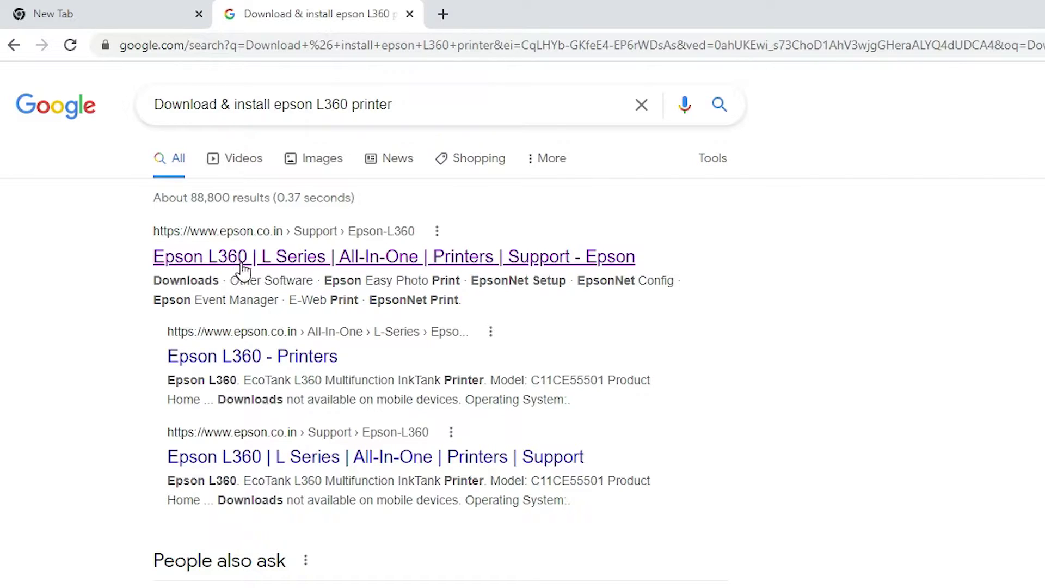
right_click(262, 269)
click(311, 276)
On the L360 support page, select Windows 10 64-bit and start the Printer Driver download.
click(541, 11)
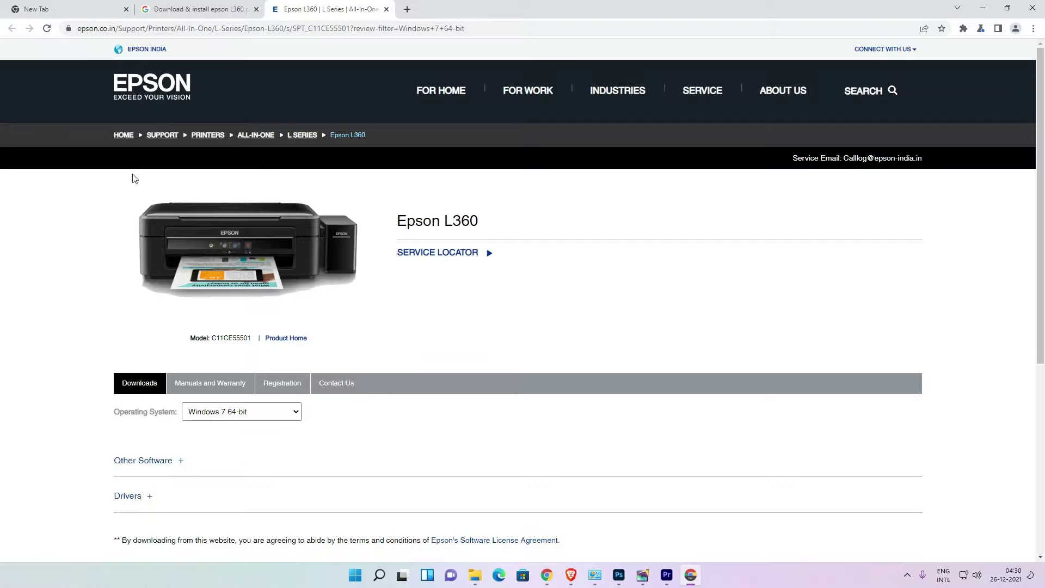
scroll(24, 380, down, 2)
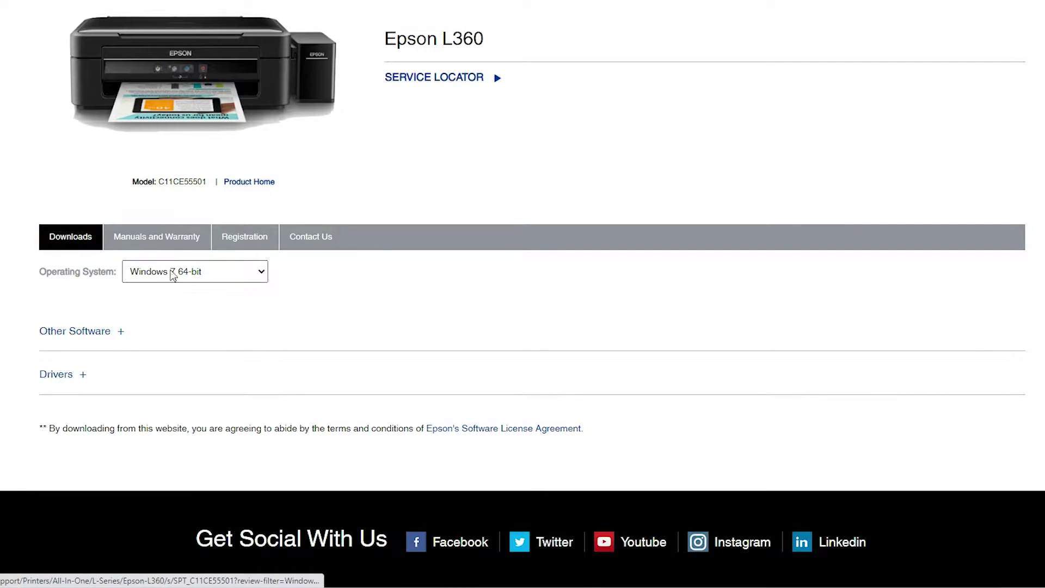
click(155, 279)
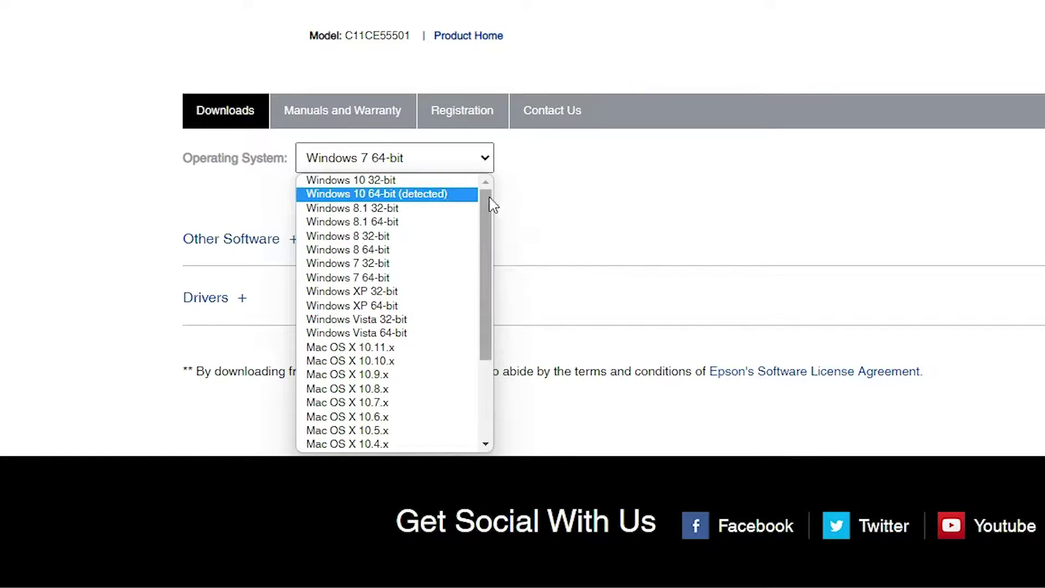
click(355, 195)
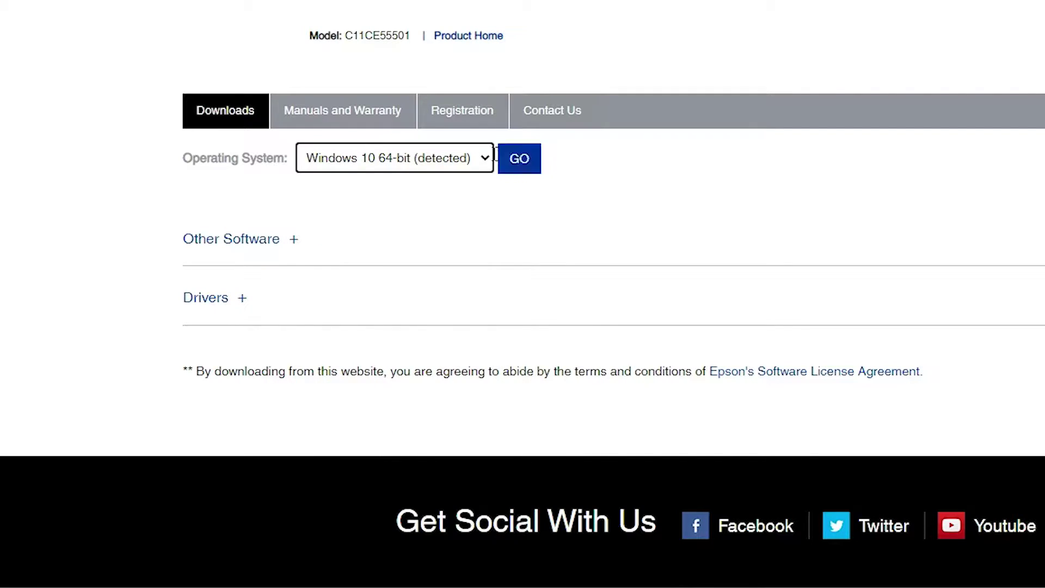
click(527, 173)
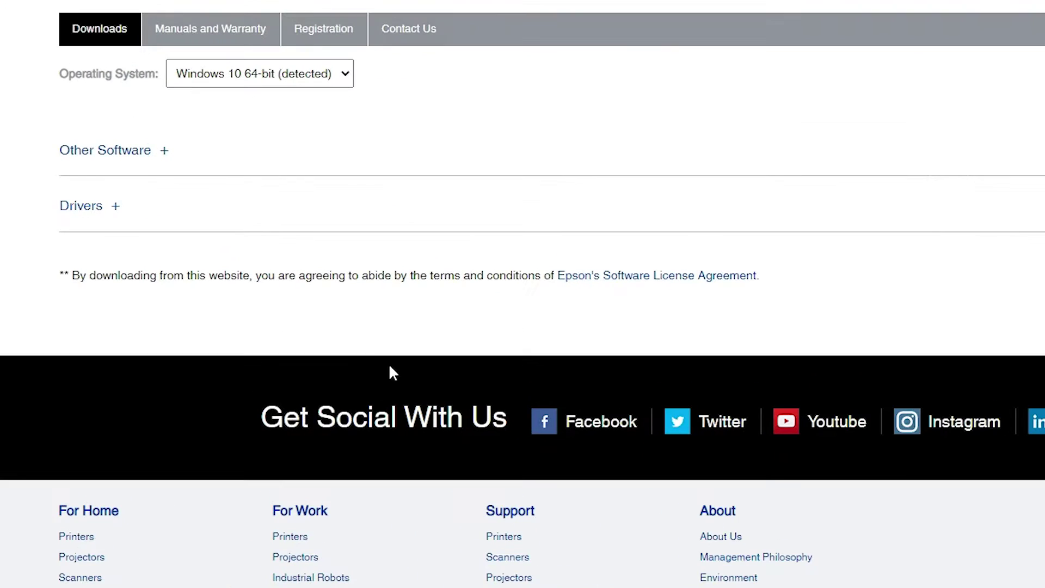
click(116, 212)
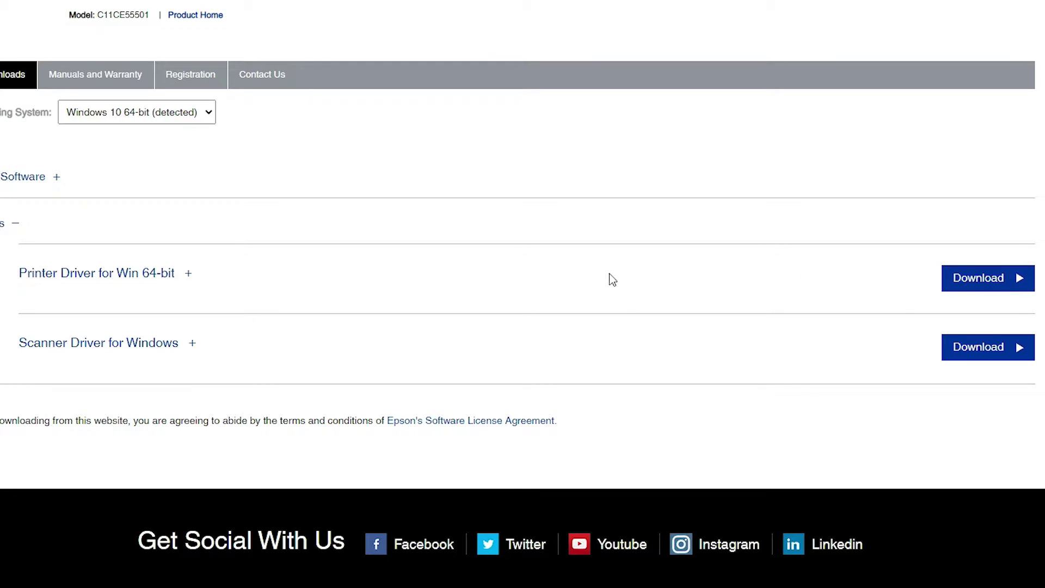
click(1017, 282)
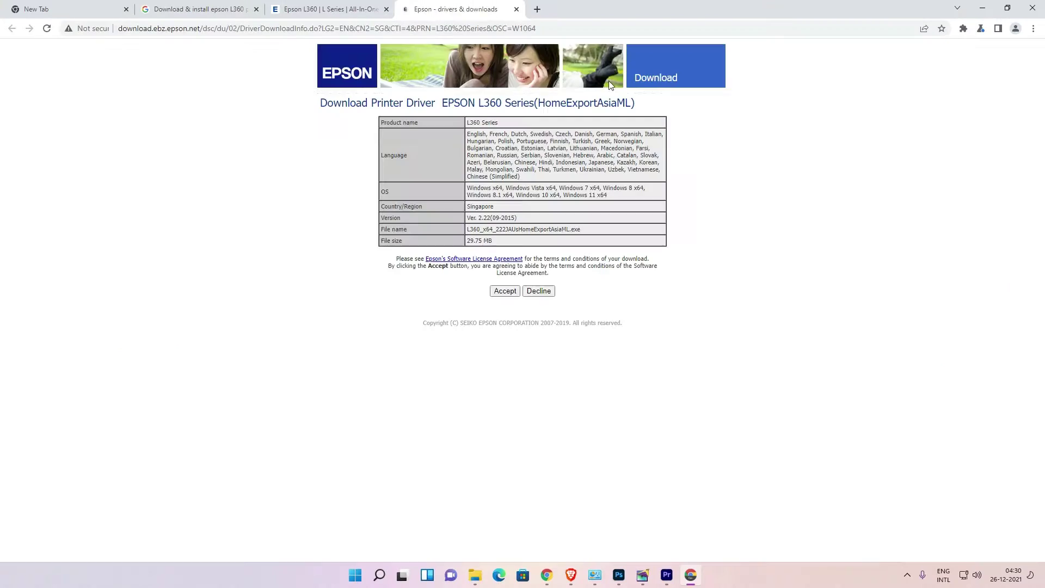
Accept the licence and download the L360 printer driver through IDM, then close its page.
click(503, 292)
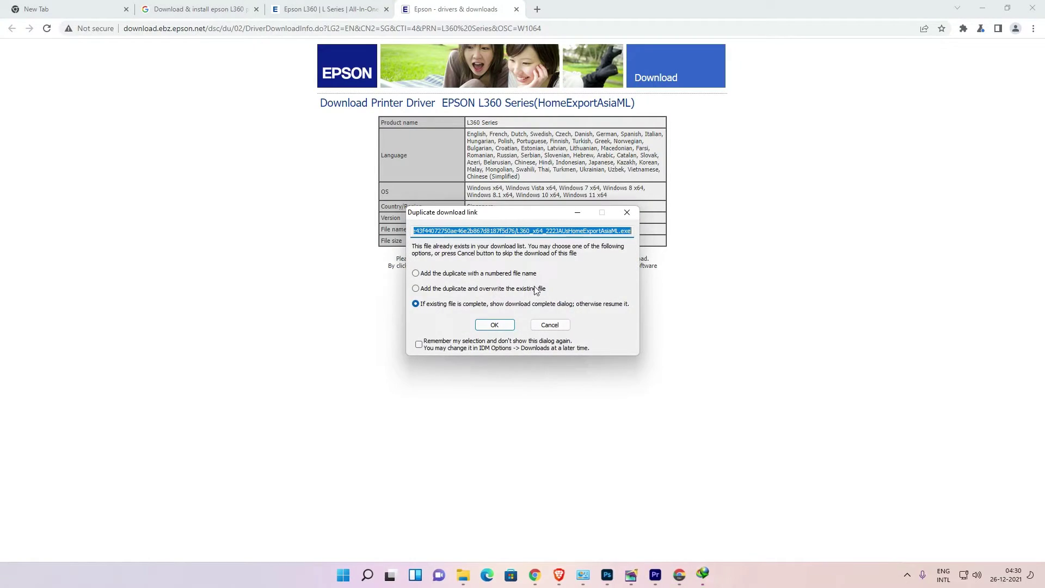
click(494, 325)
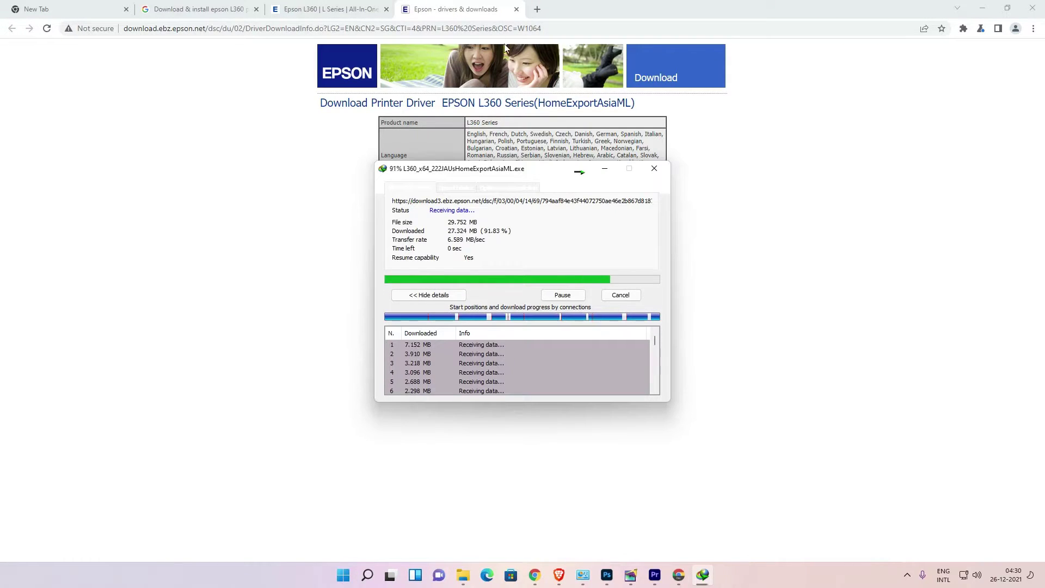
click(613, 322)
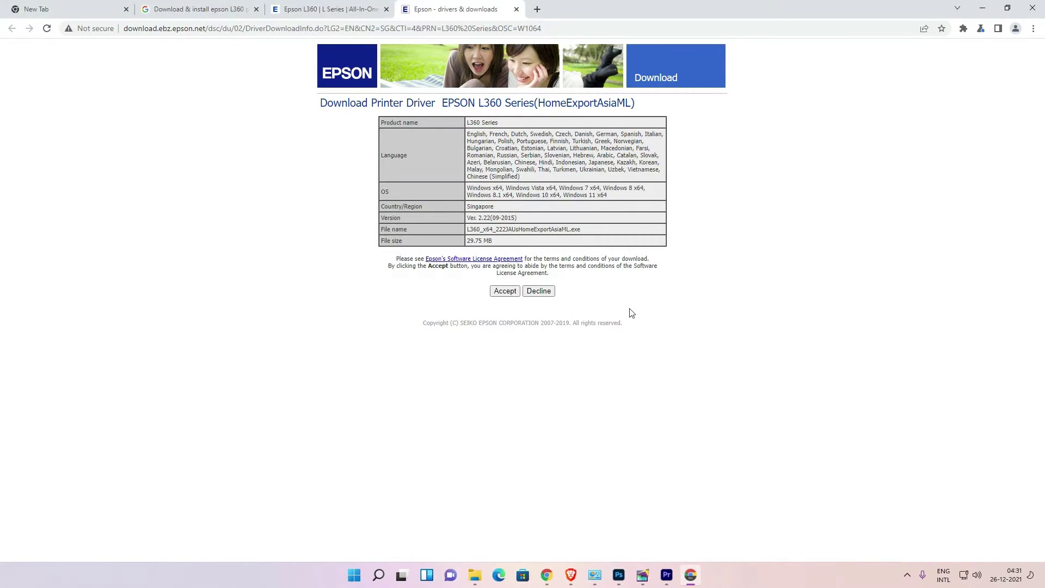
click(516, 10)
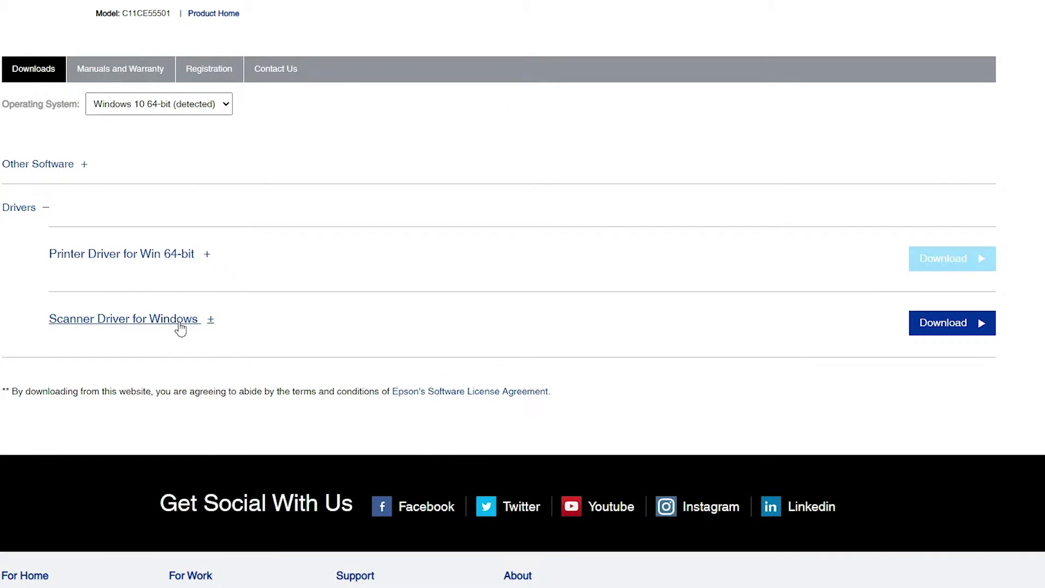
Download the scanner driver L220_WW_WIN_4014_41_S.exe to the desktop after accepting its licence.
click(941, 327)
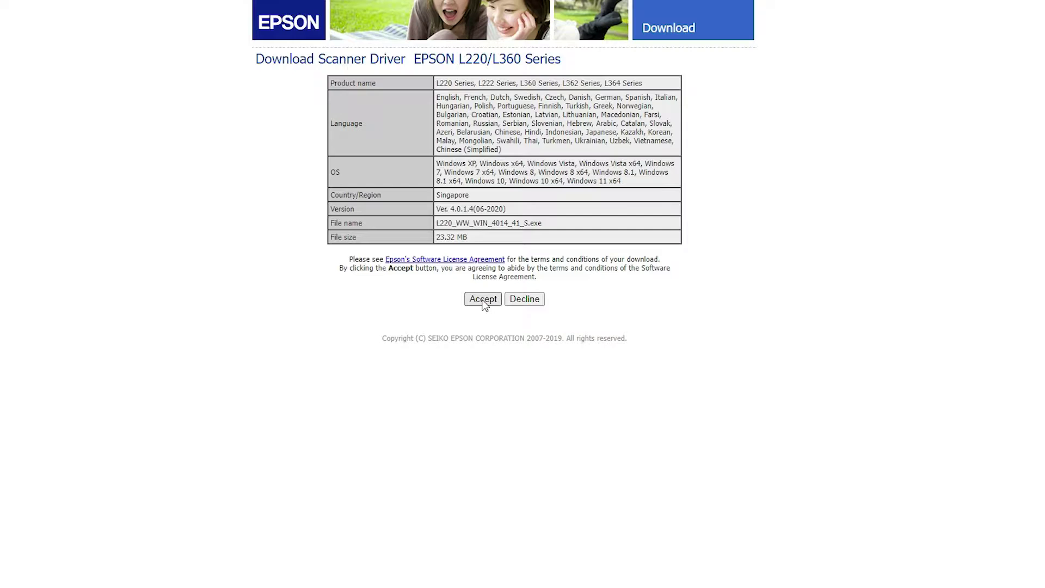
click(483, 299)
click(470, 332)
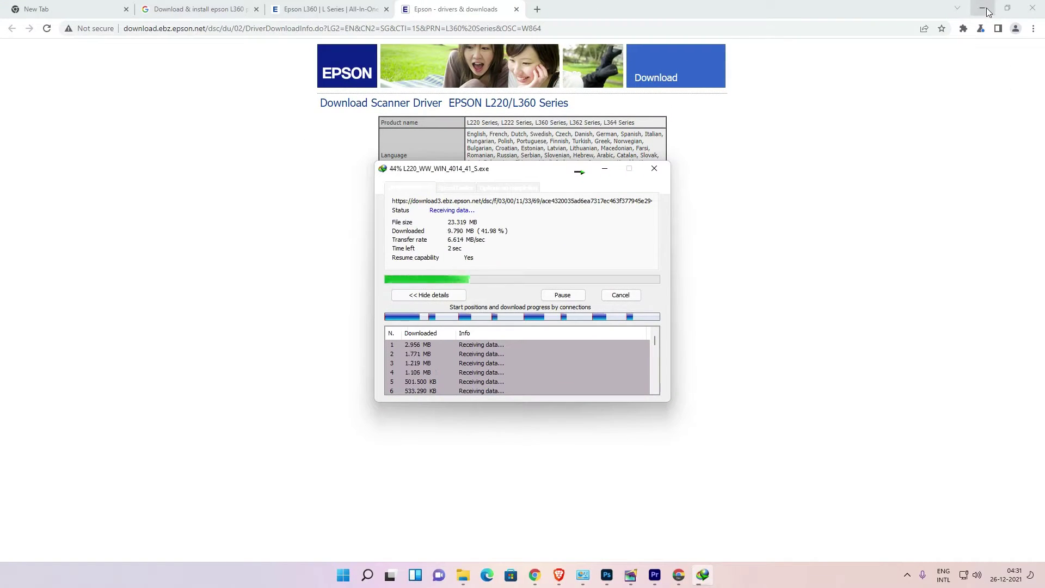
click(982, 9)
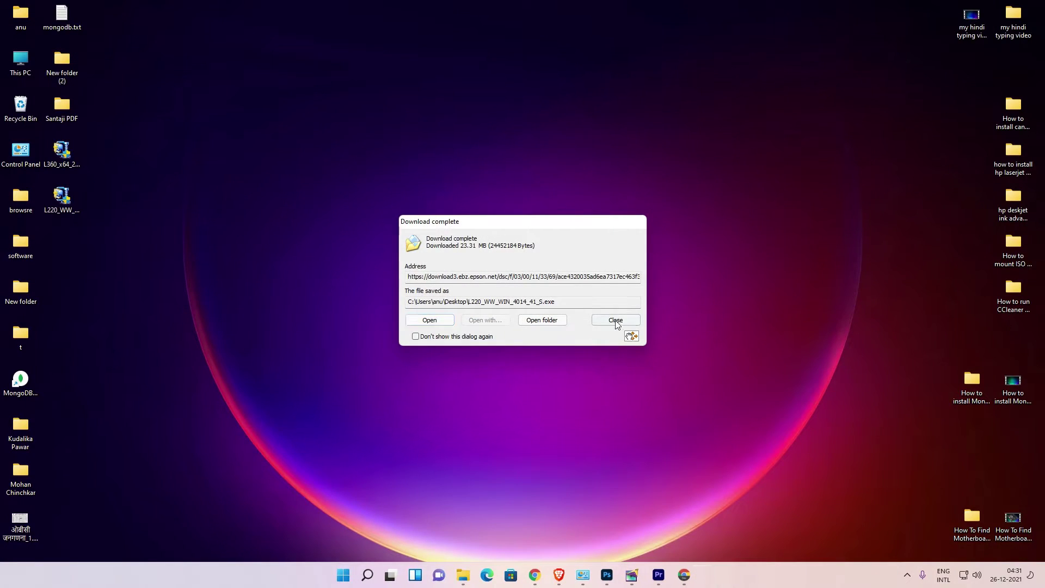
click(616, 320)
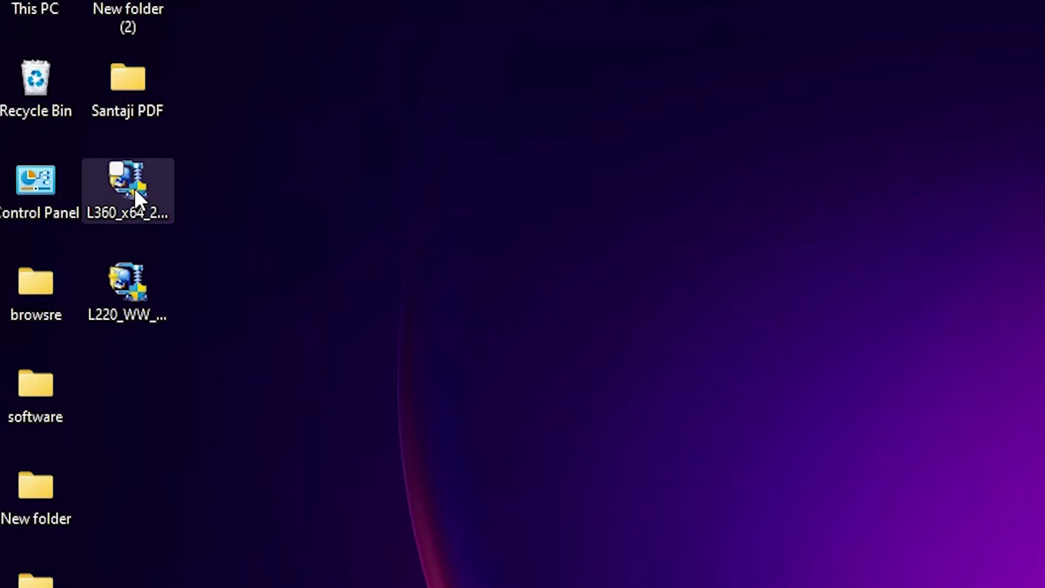
Extract the L360 printer driver package with WinRAR into its own desktop folder.
click(65, 154)
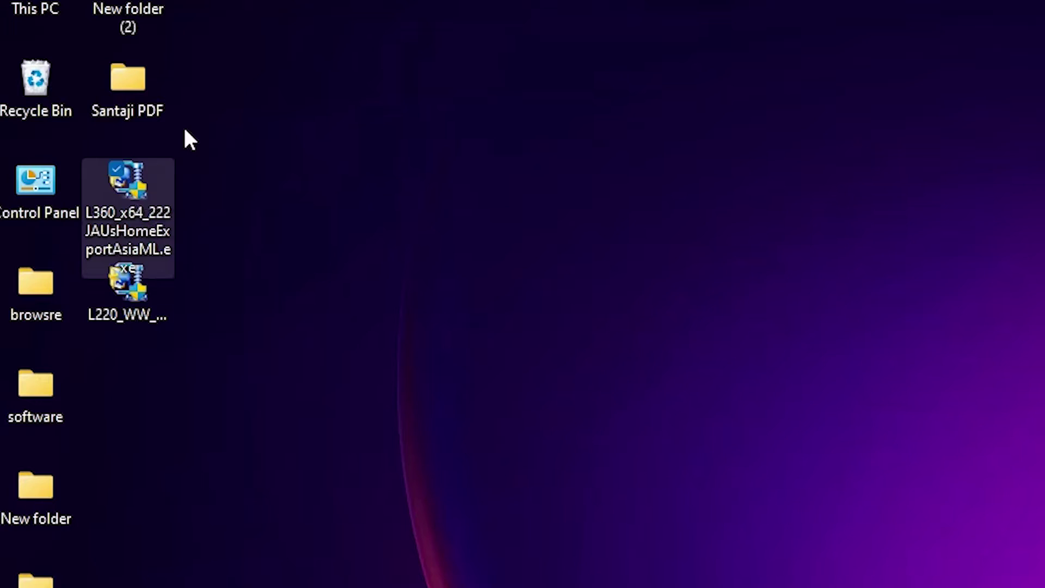
click(120, 315)
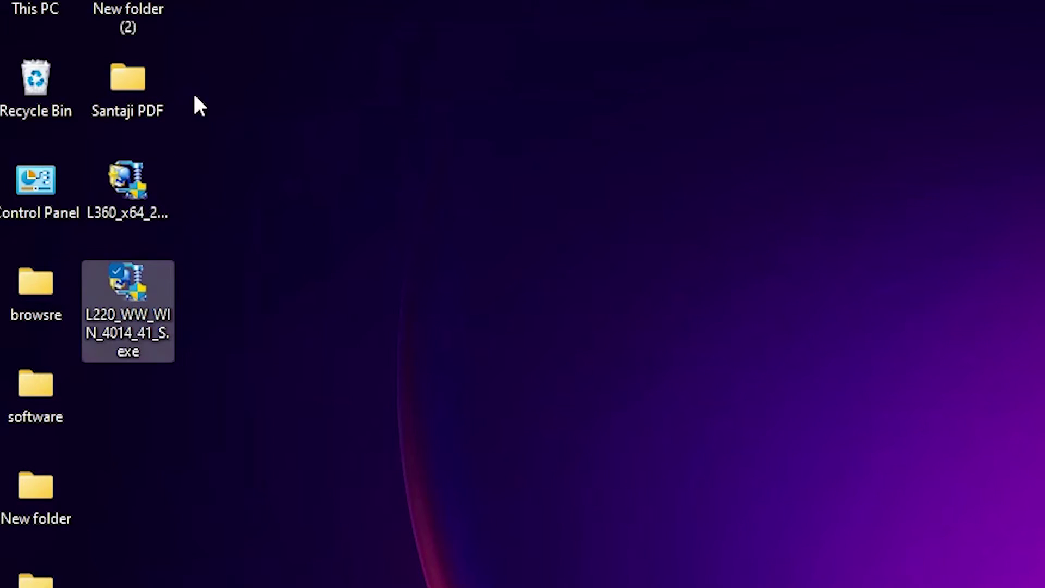
click(105, 183)
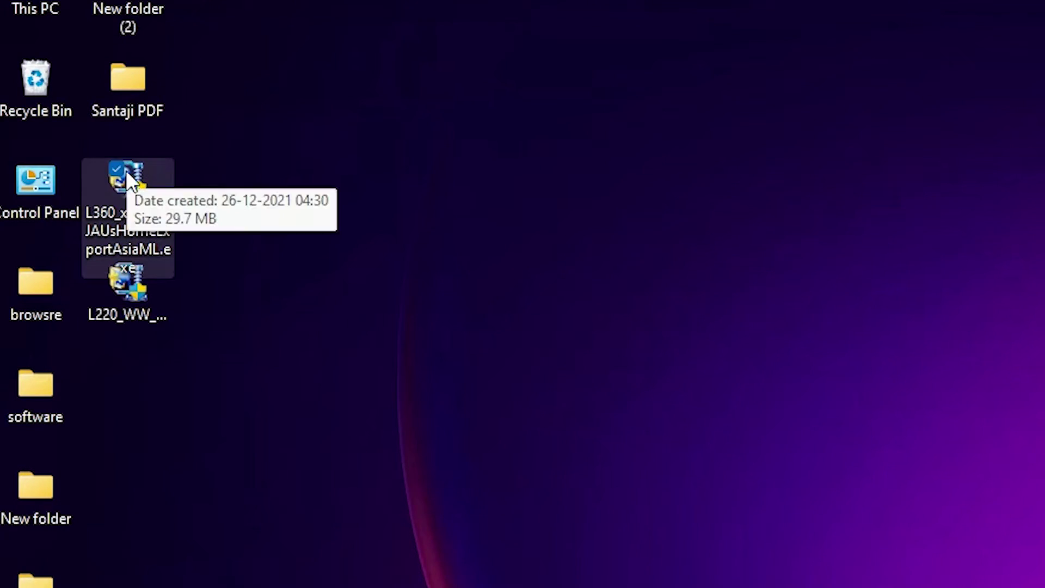
right_click(126, 176)
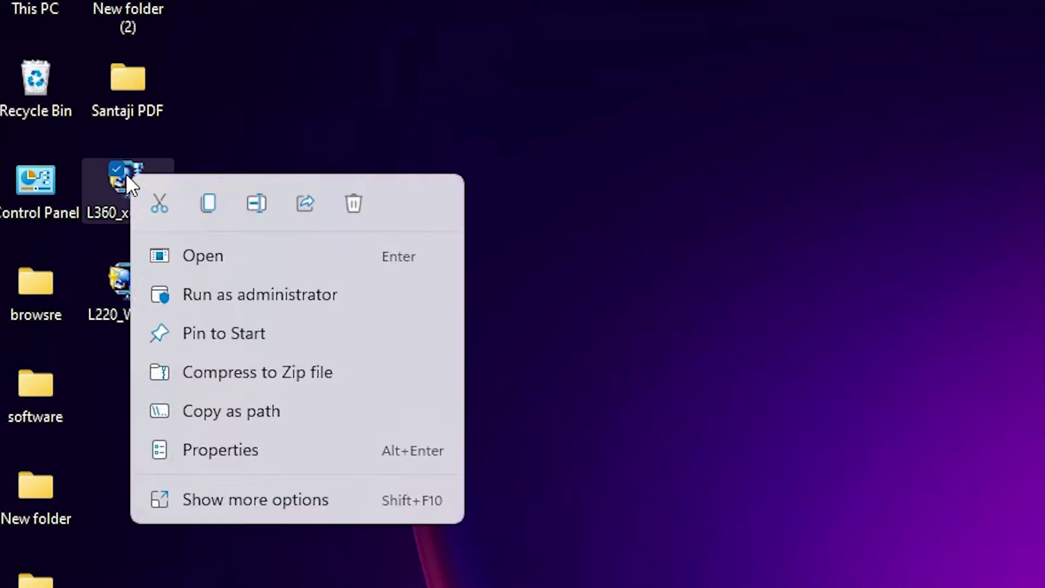
click(282, 508)
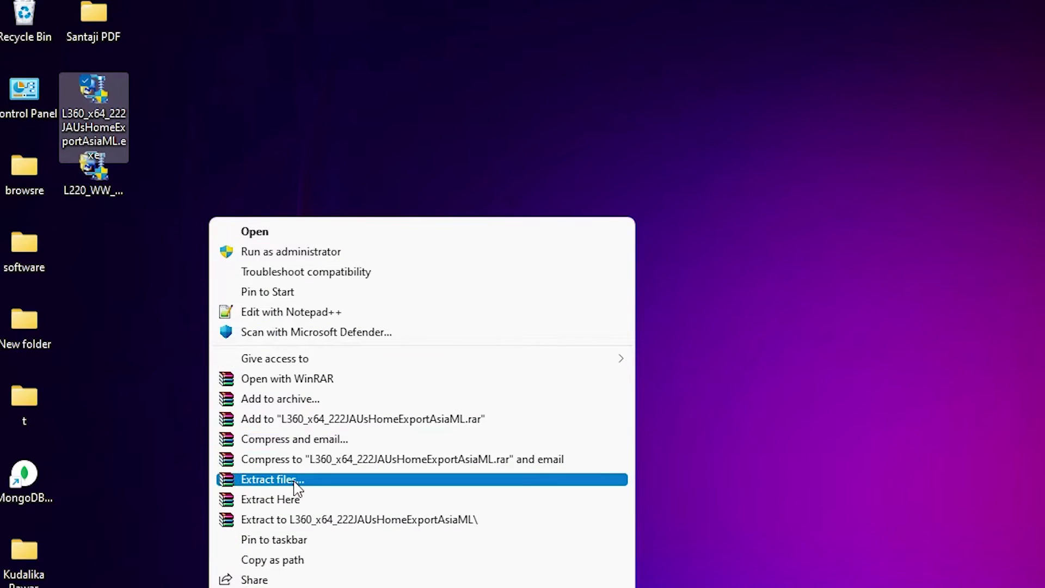
click(294, 481)
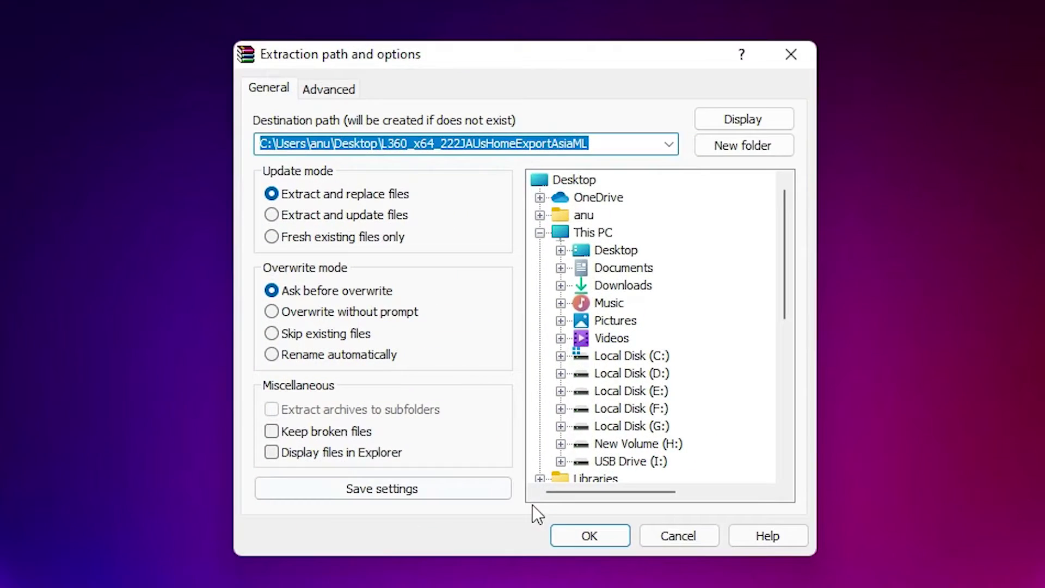
click(914, 493)
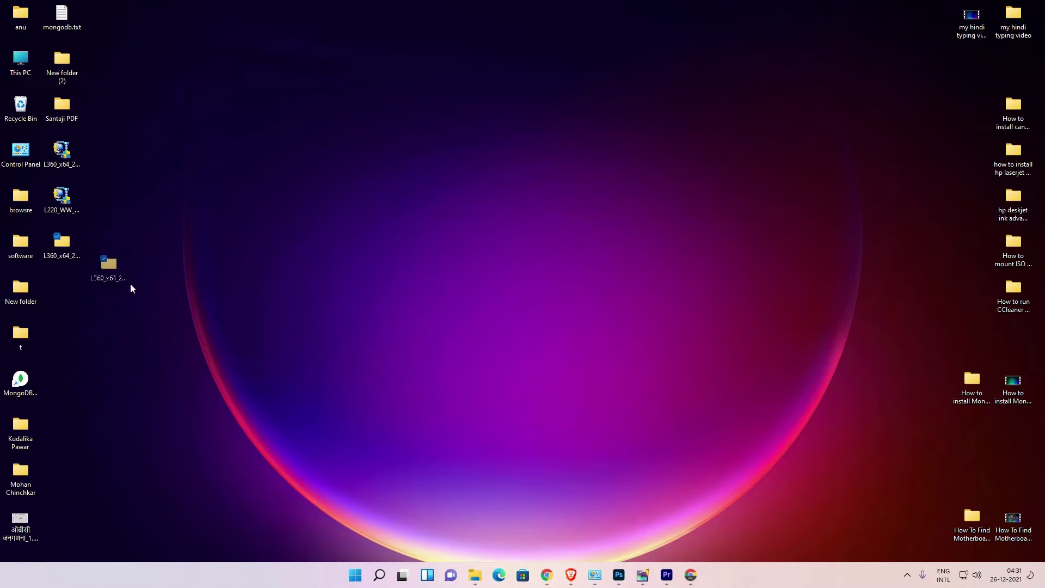
drag(131, 289, 157, 255)
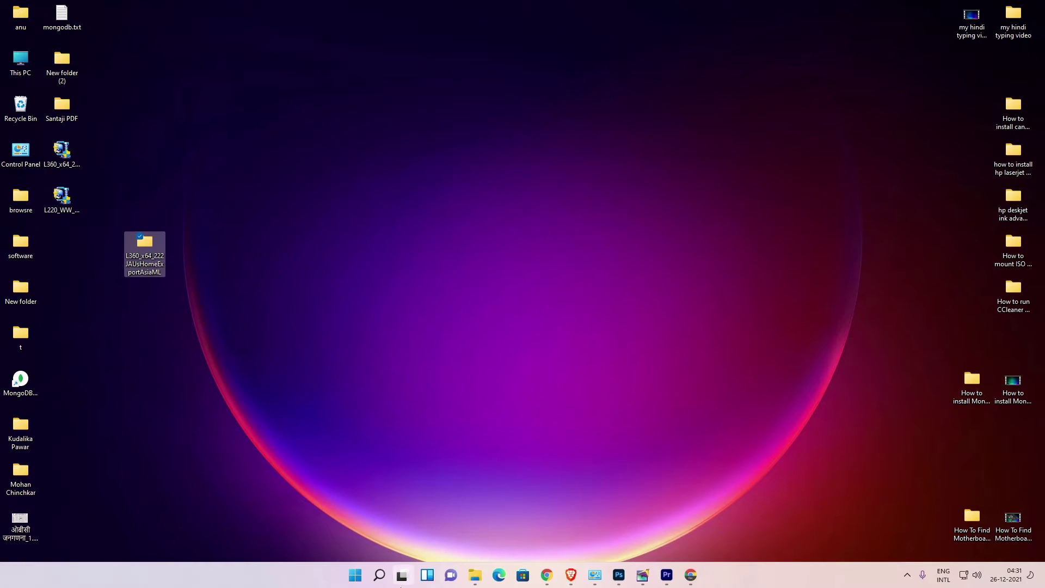
Open Control Panel by searching 'co' from the Start menu.
click(354, 575)
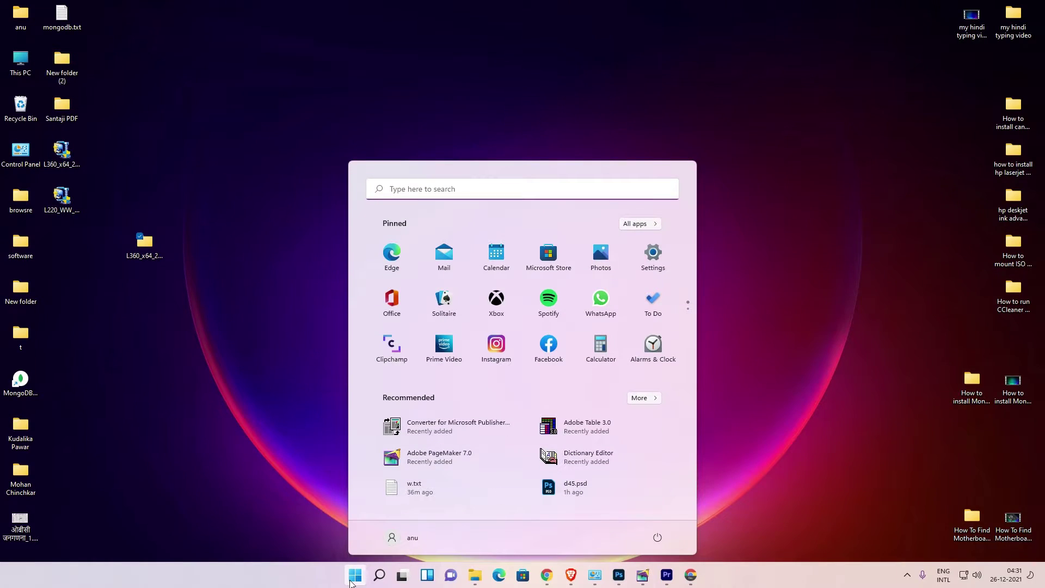
text(co)
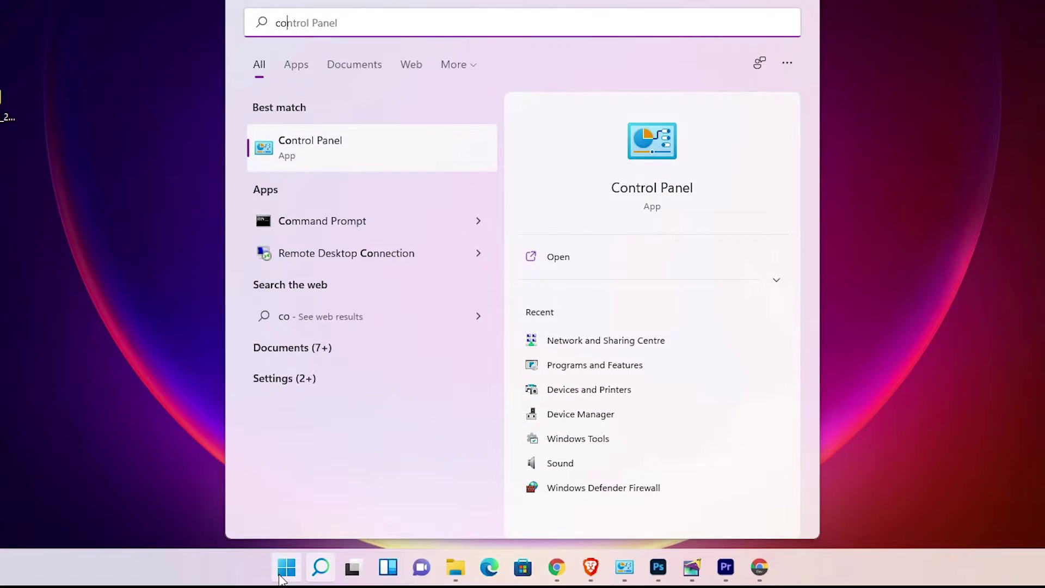
click(340, 152)
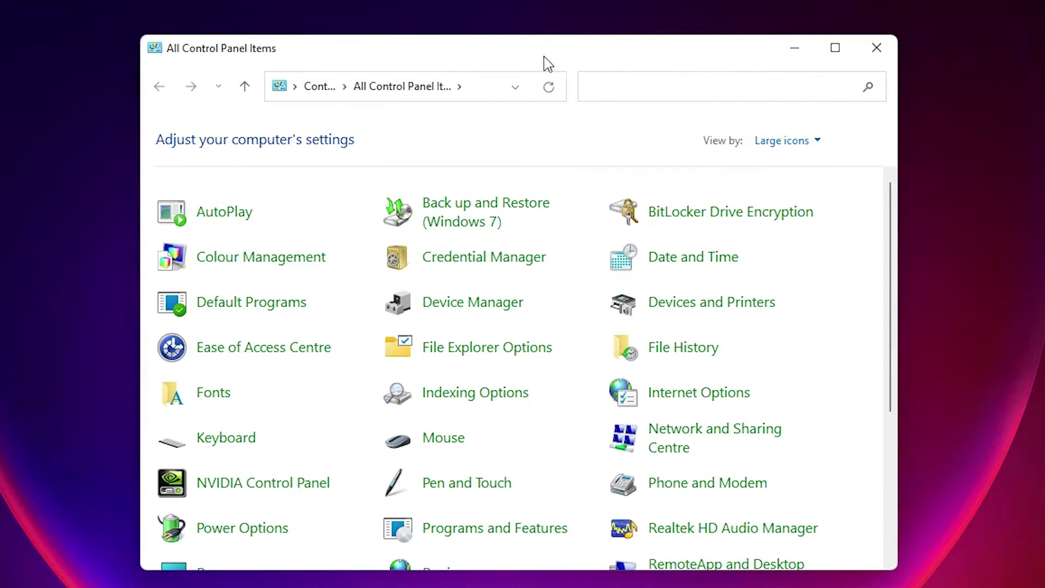
From Devices and Printers, start adding a local printer with manual settings.
click(687, 320)
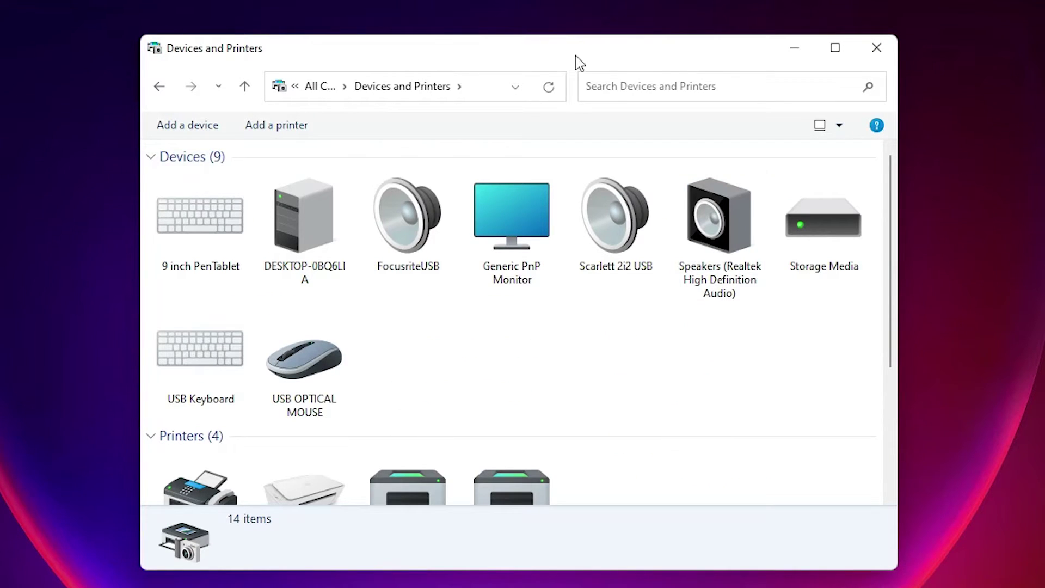
click(294, 130)
click(794, 48)
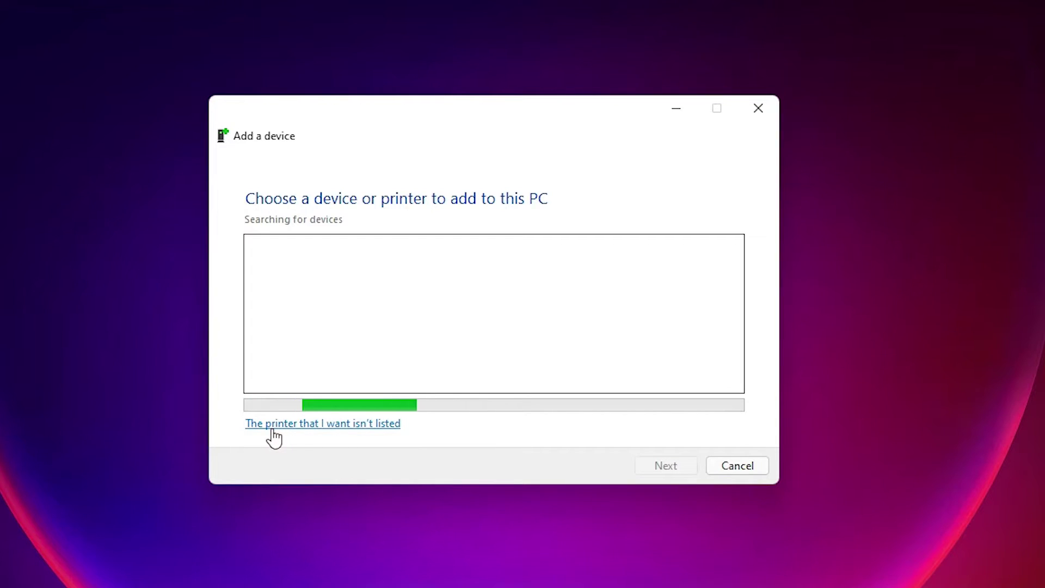
click(398, 428)
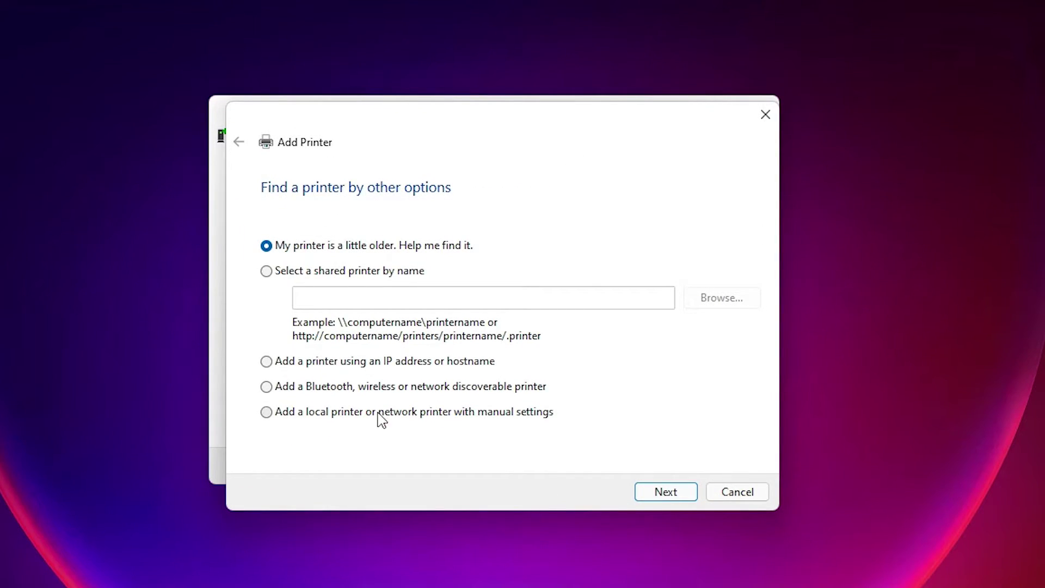
click(492, 414)
click(654, 502)
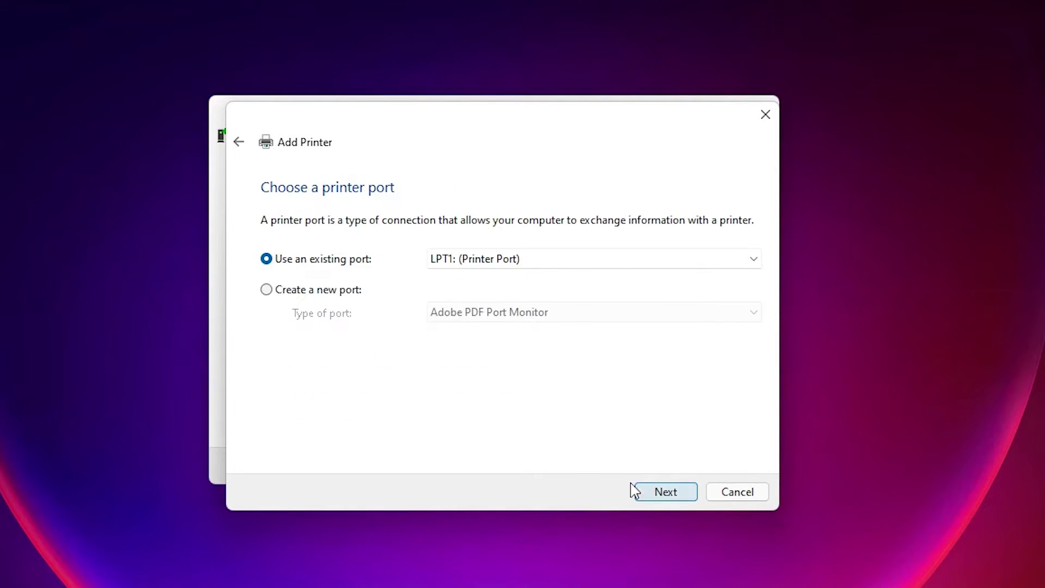
Choose the USB001 virtual printer port and bring up Install From Disk.
click(511, 261)
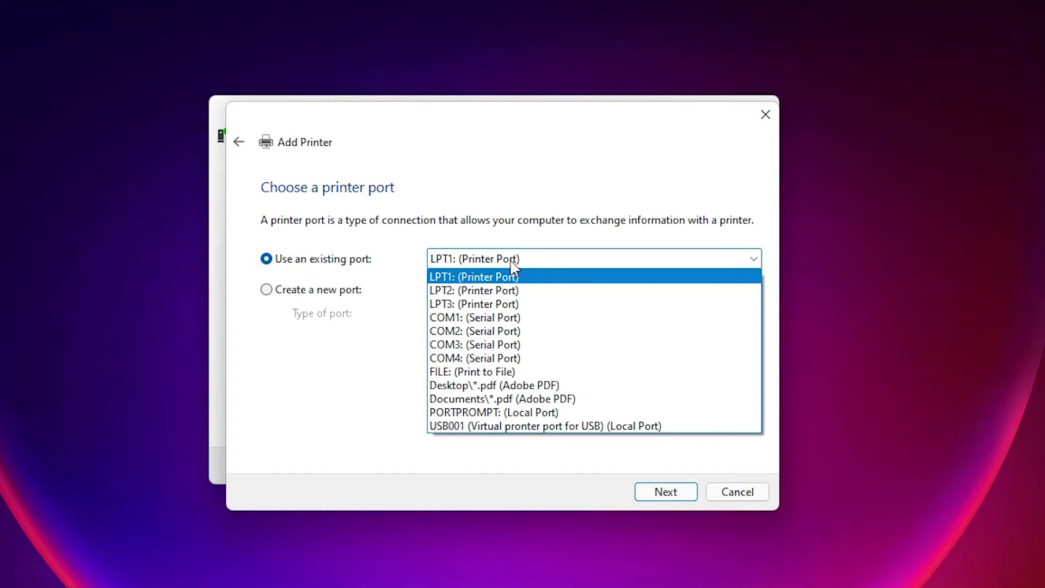
click(513, 427)
click(652, 493)
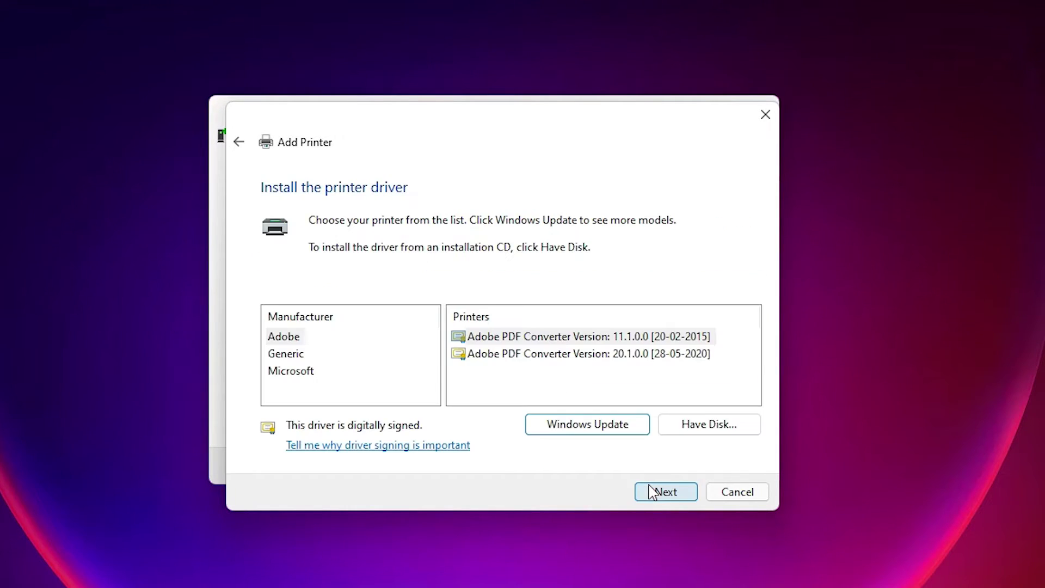
click(694, 432)
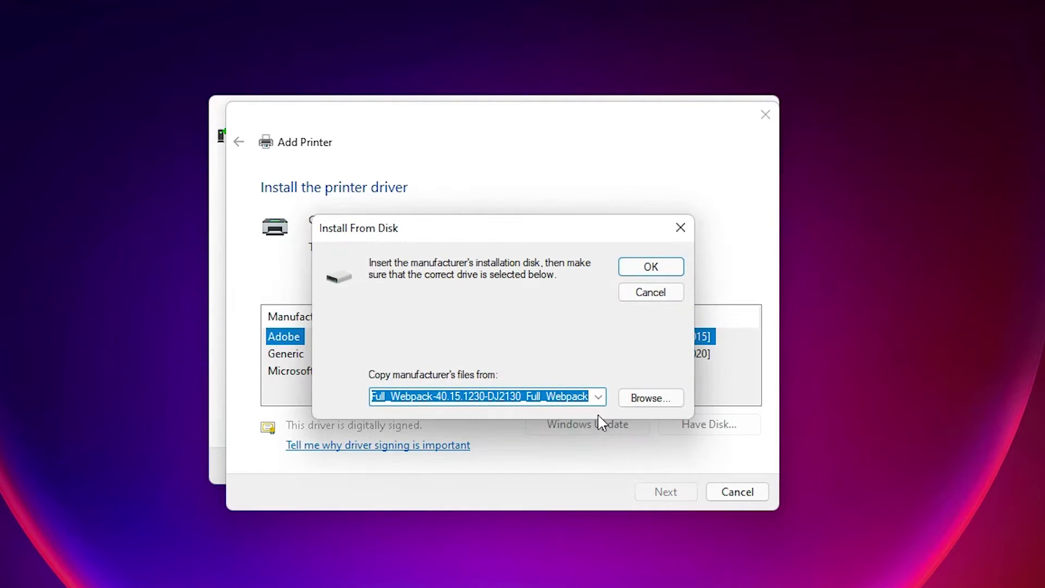
Load the E_WF1N0E.INF driver from the L360 folder's WINX64 subfolder.
click(648, 407)
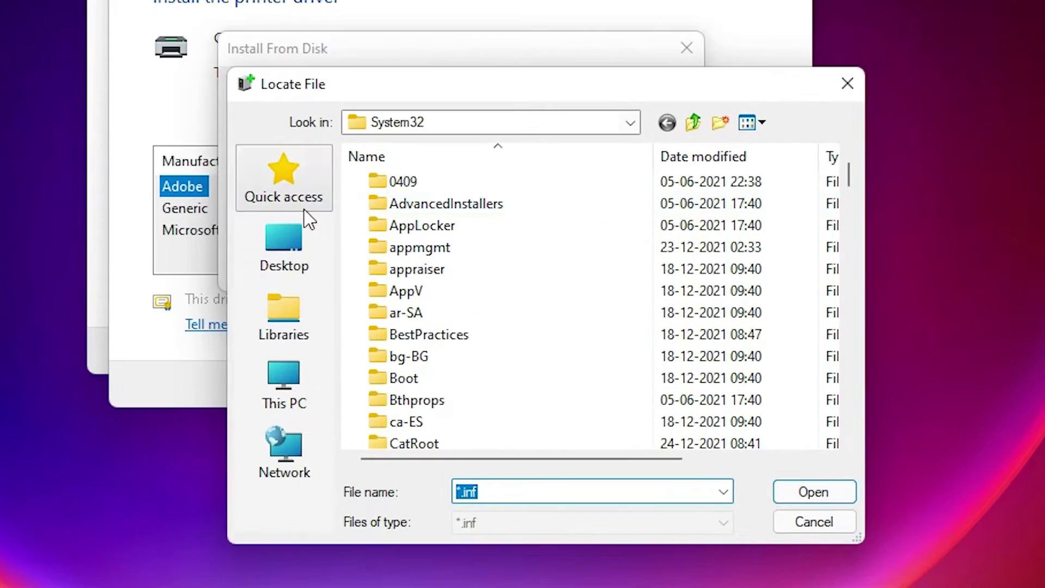
click(363, 381)
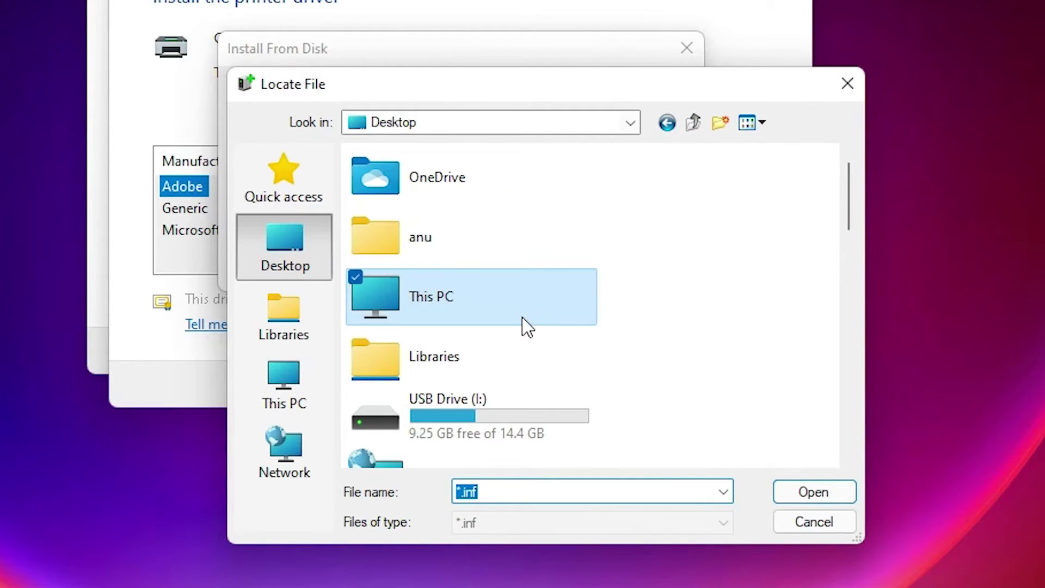
click(479, 361)
key(l)
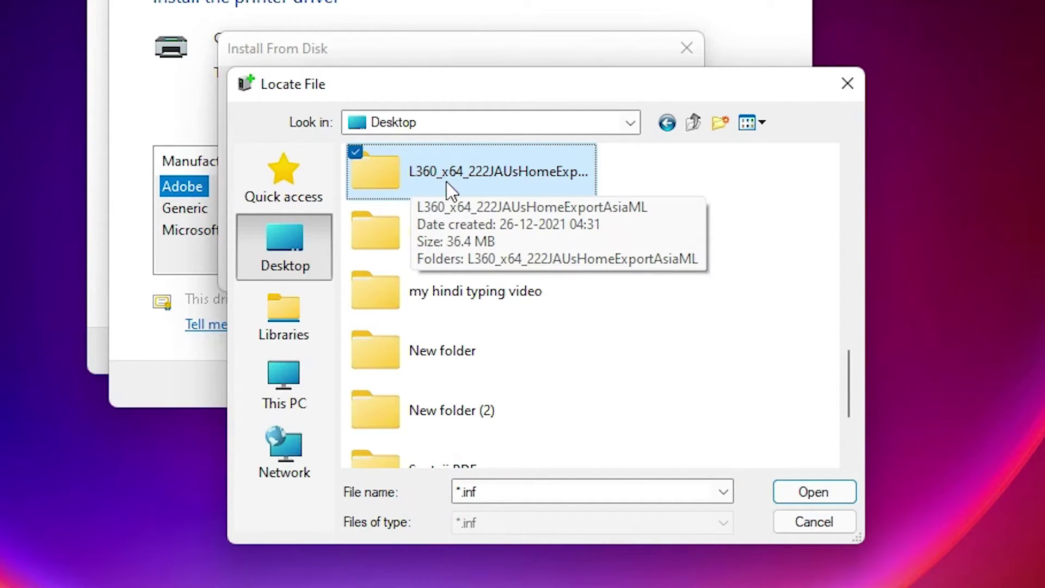
double_click(460, 187)
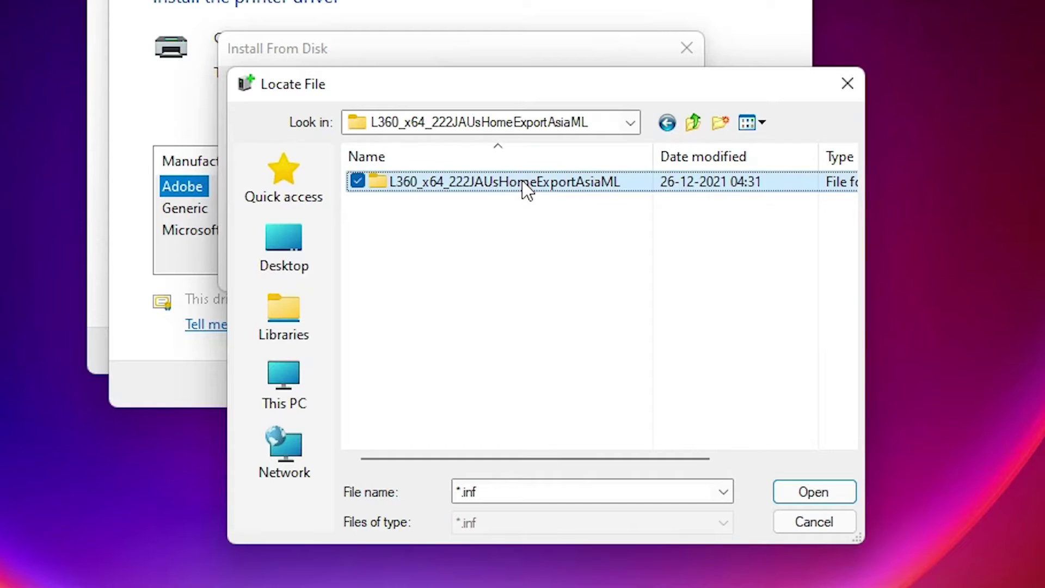
double_click(445, 182)
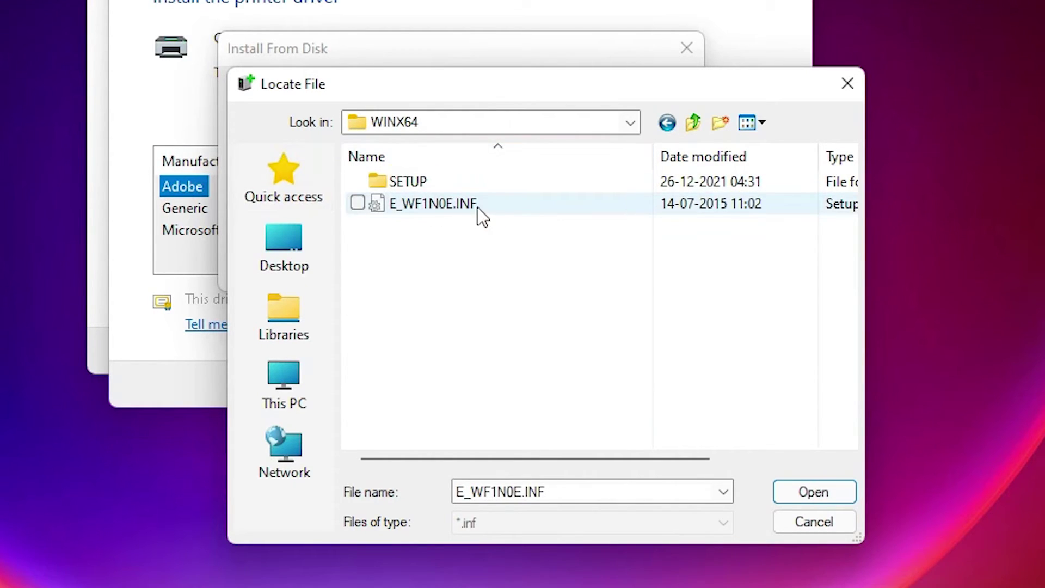
click(404, 217)
click(810, 497)
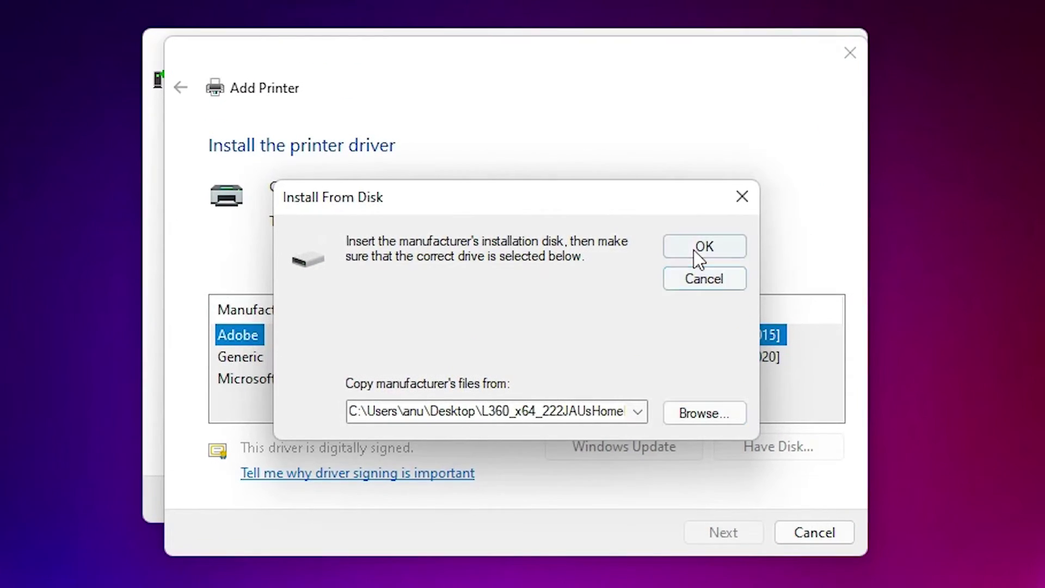
click(649, 98)
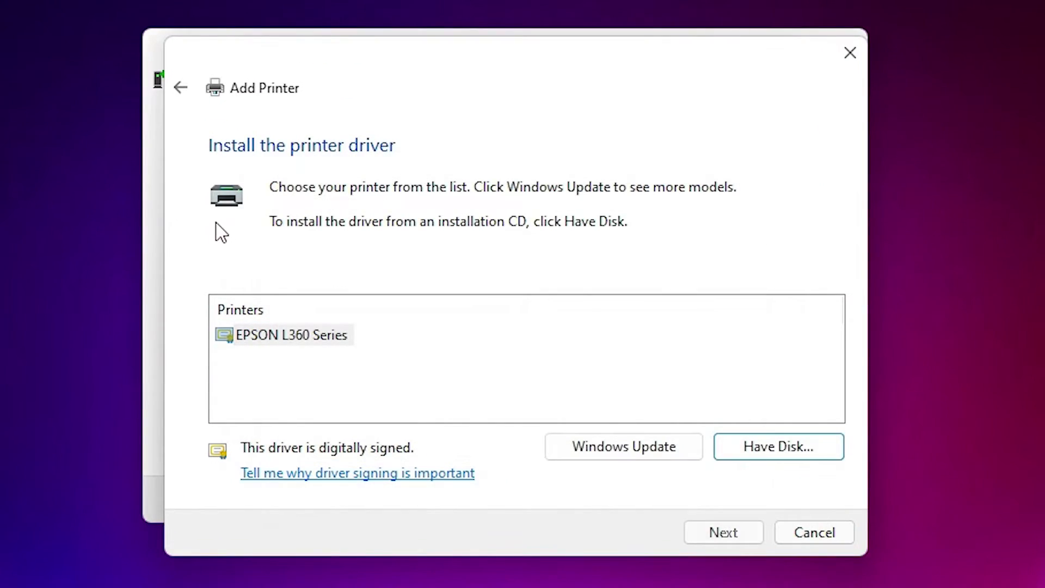
Install the EPSON L360 Series model with its default name and close the wizard.
click(325, 343)
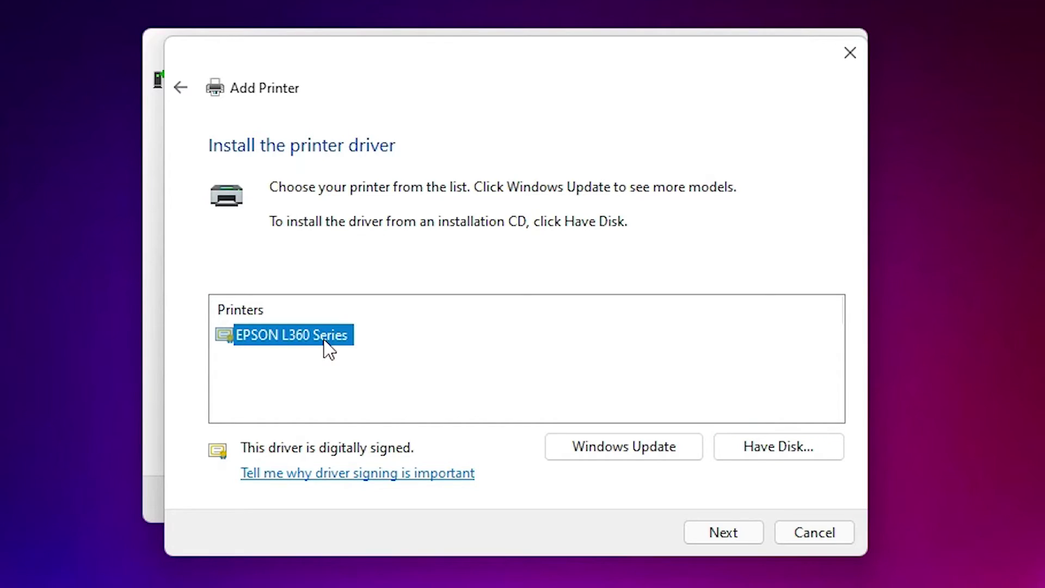
click(736, 539)
click(737, 541)
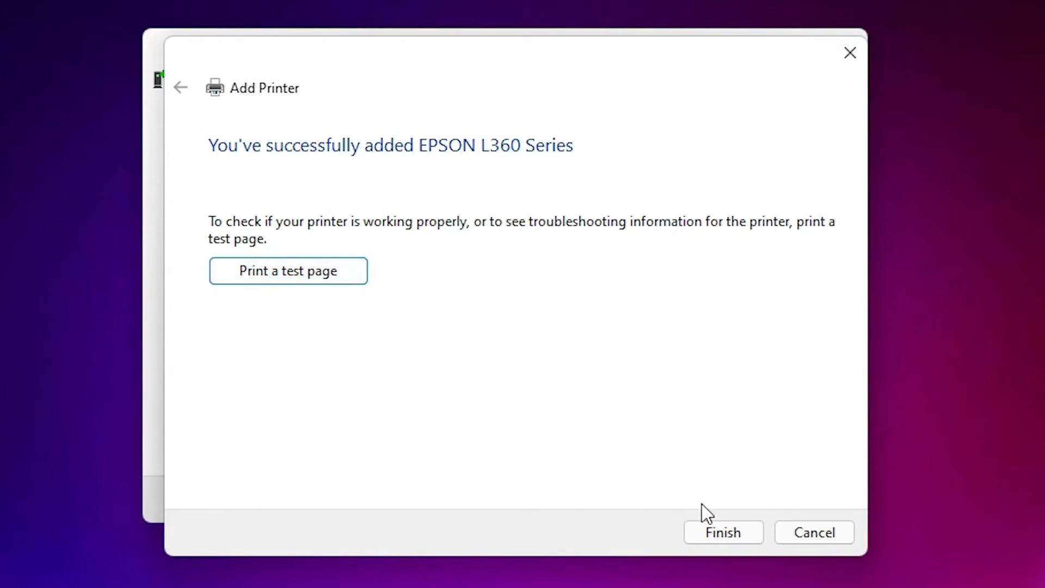
click(724, 536)
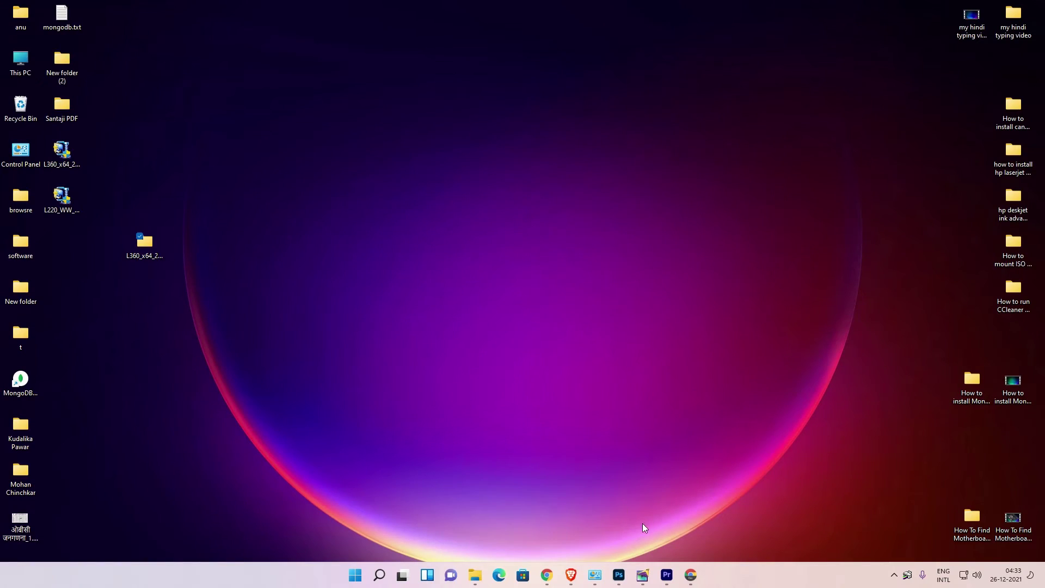
Confirm EPSON L360 Series is listed under Printers, then move the L220 installer below the L360 folder.
mouse_move(593, 576)
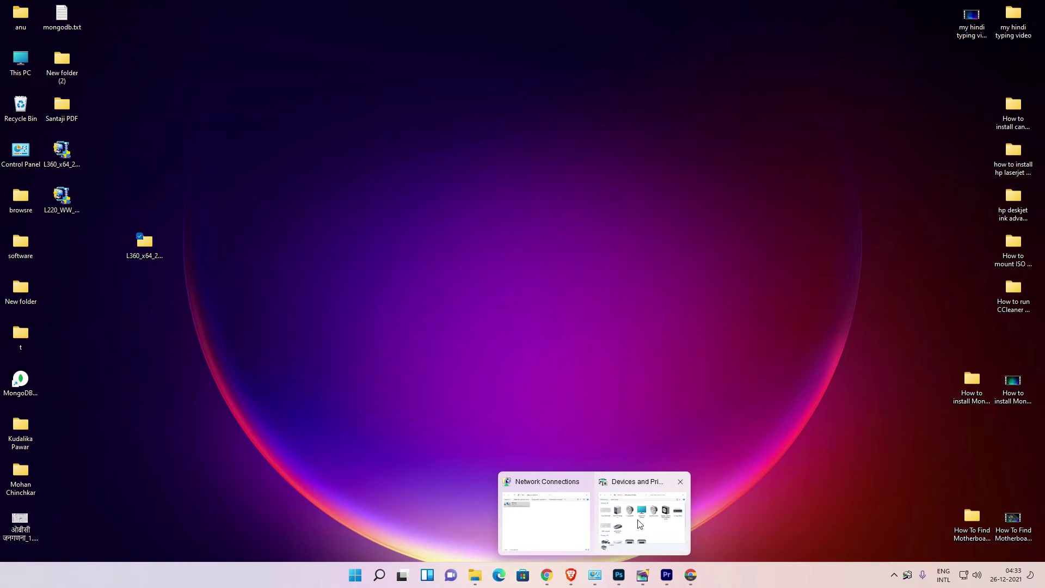
click(639, 521)
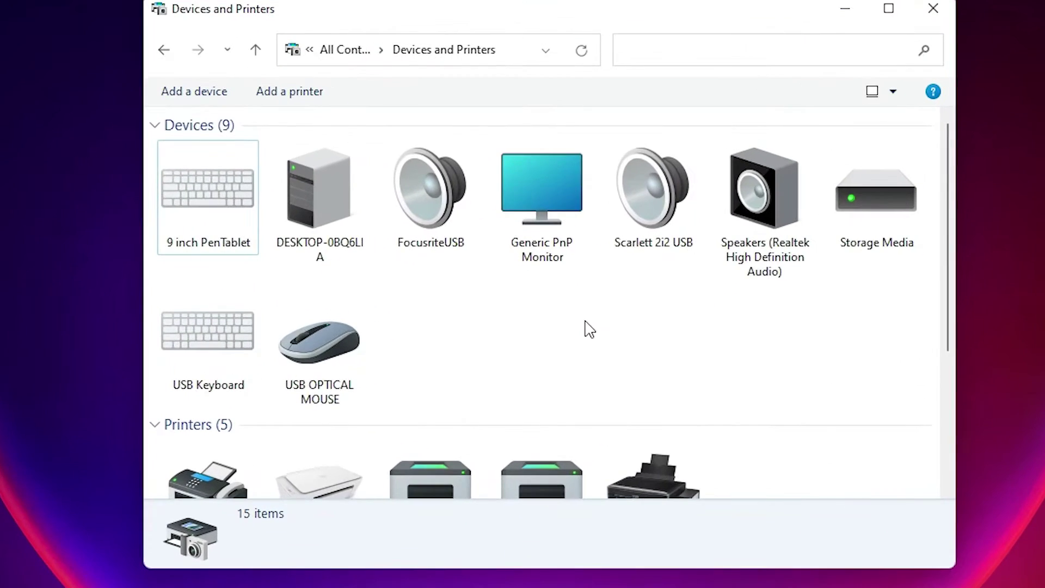
scroll(589, 329, down, 3)
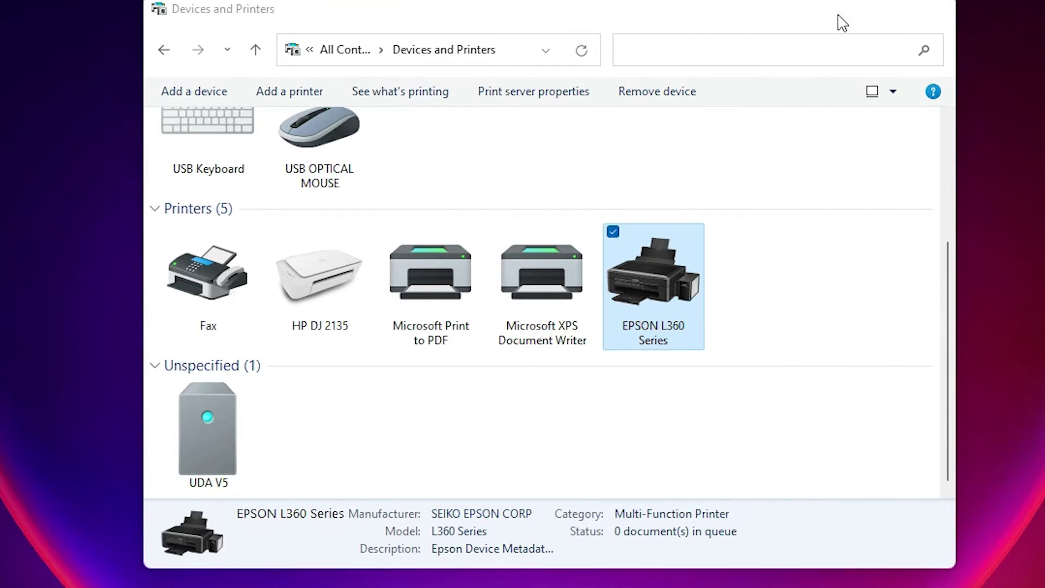
click(844, 10)
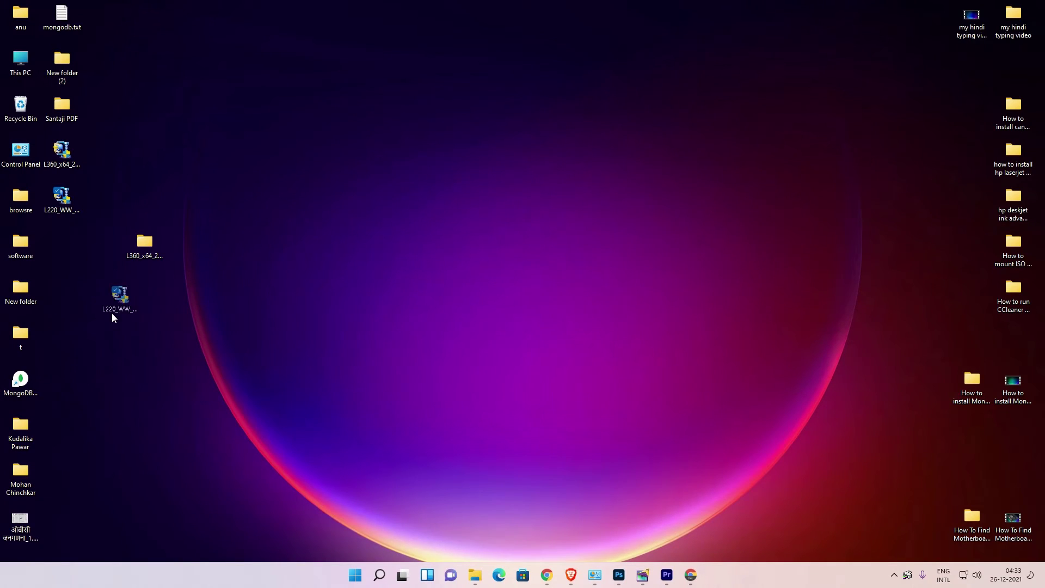
drag(112, 313, 158, 340)
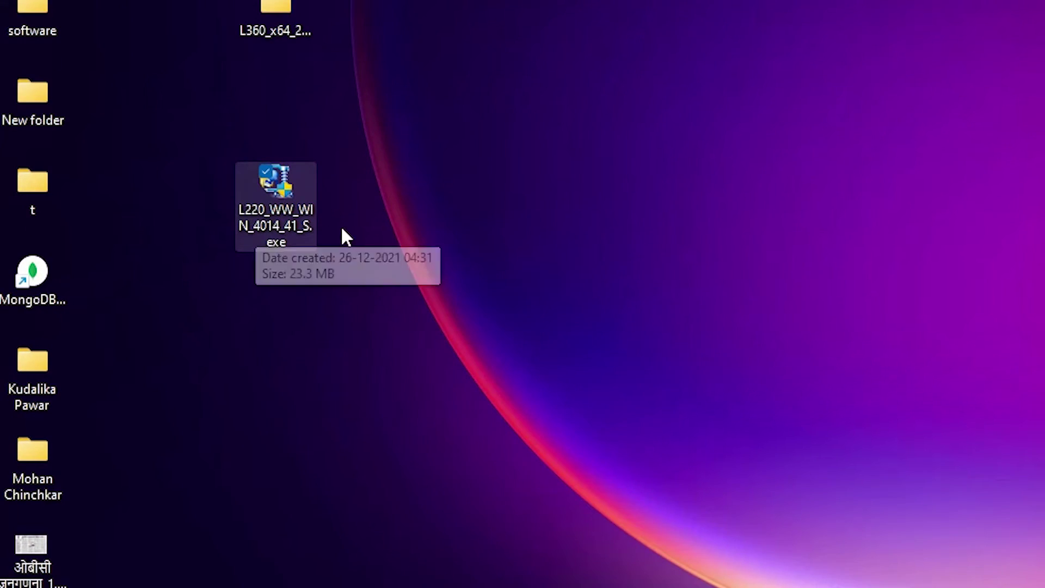
Run the L220 installer, accept the licence, and install EPSON Scan through to Finish.
double_click(275, 223)
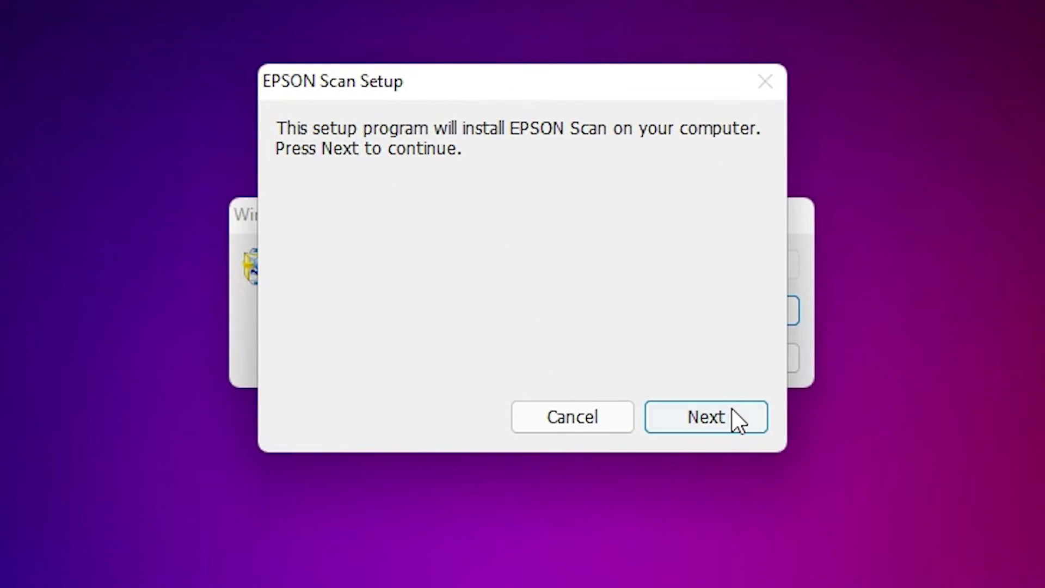
click(602, 342)
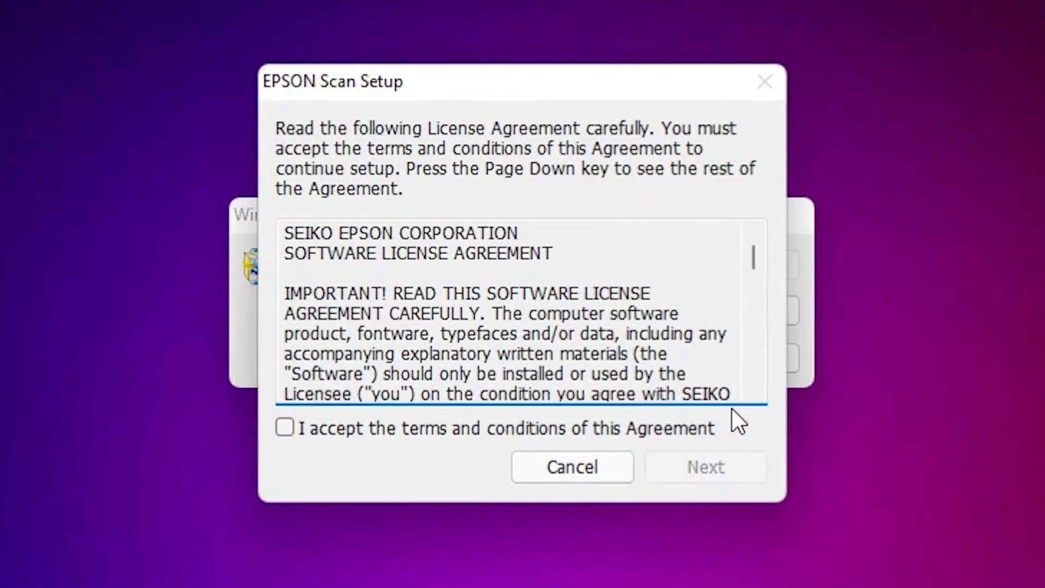
click(497, 429)
click(650, 472)
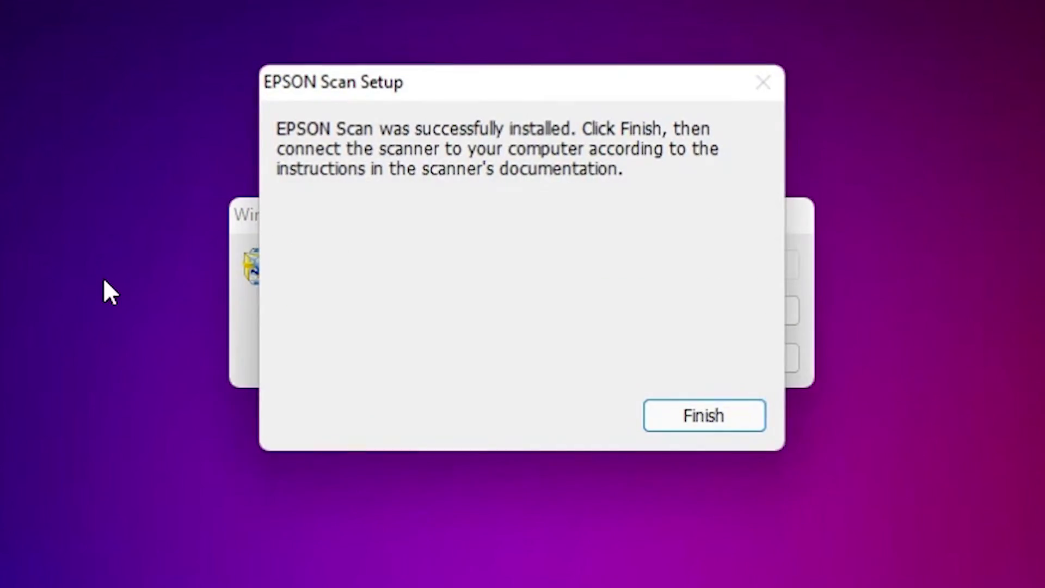
click(741, 406)
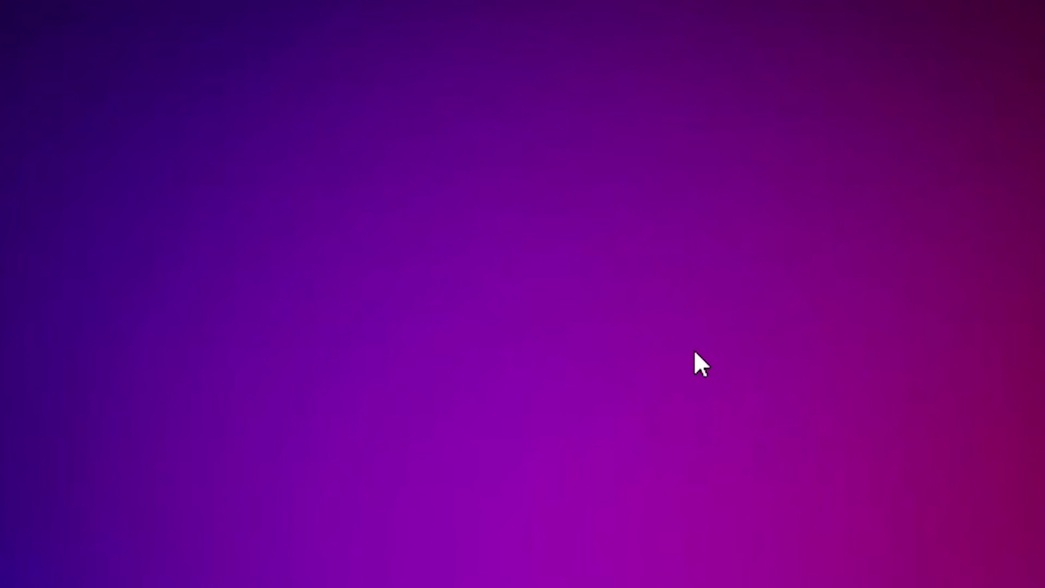